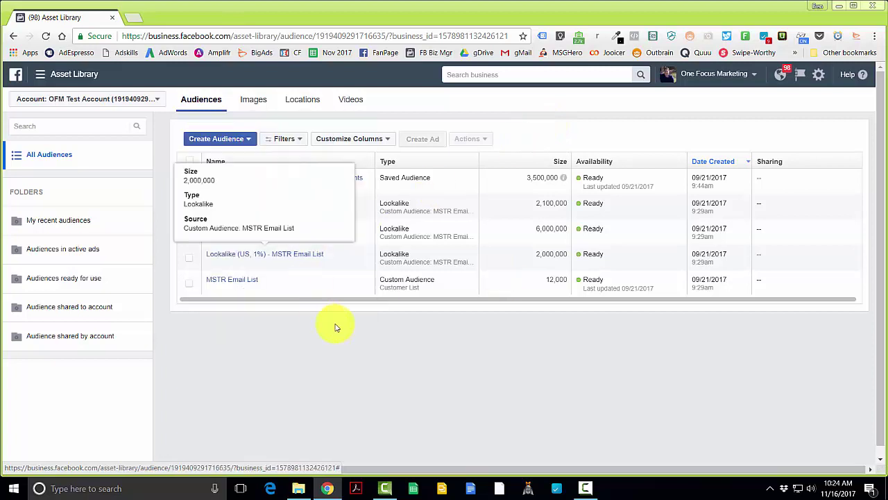
Start a new custom audience based on engagement, using Facebook Page as the engagement source.
left_click(239, 140)
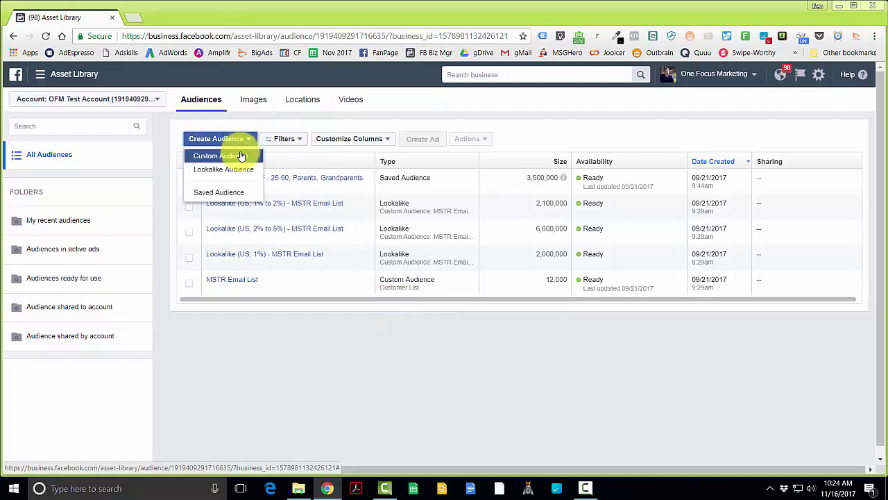
left_click(232, 154)
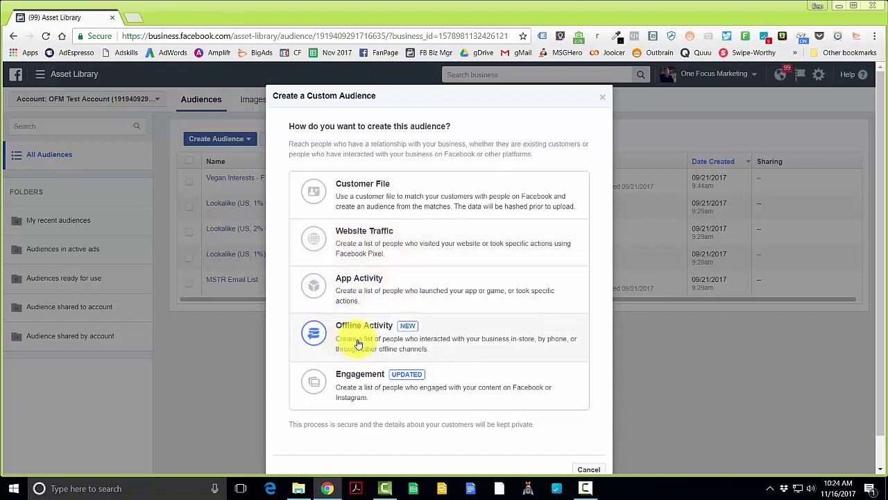
left_click(357, 391)
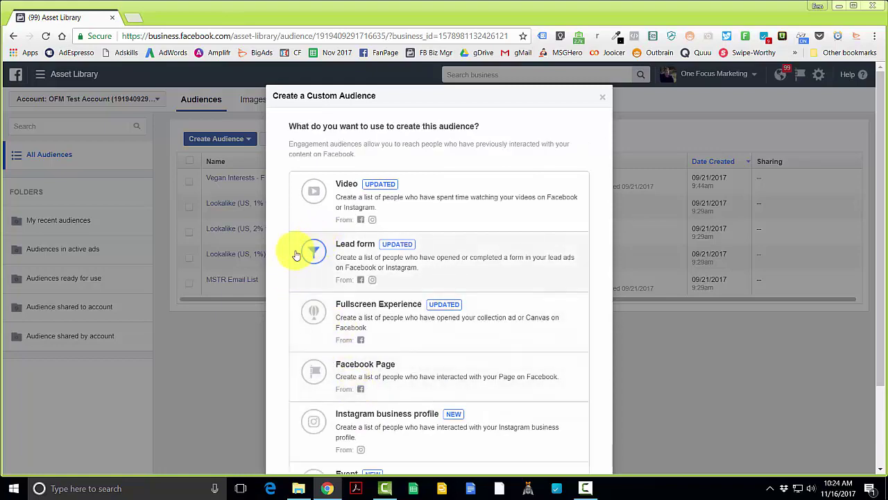
scroll(305, 257, "down", 1)
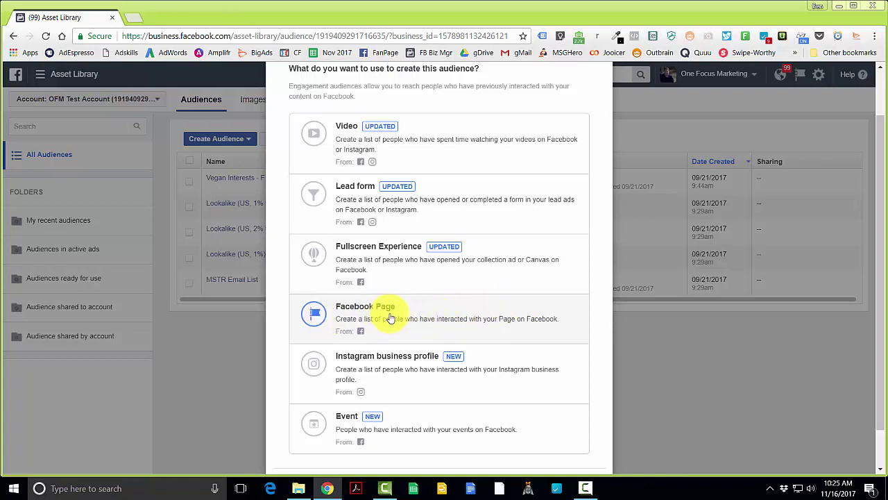
scroll(389, 316, "down", 1)
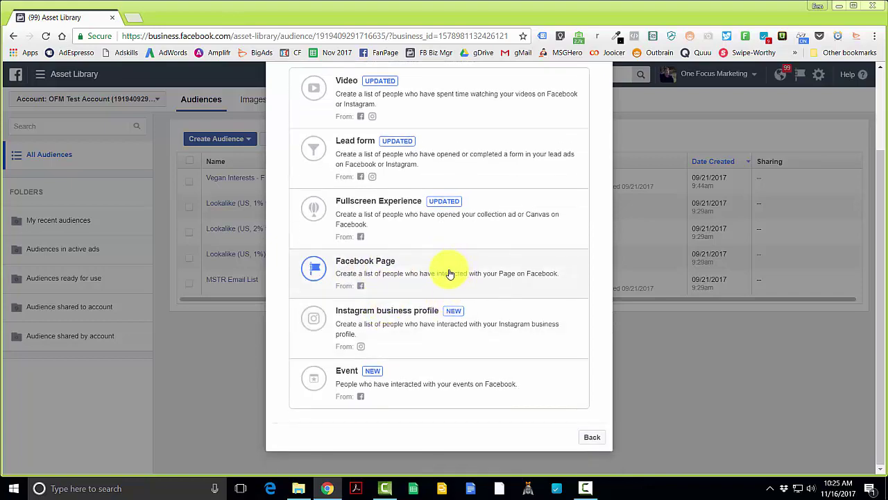
scroll(450, 273, "up", 2)
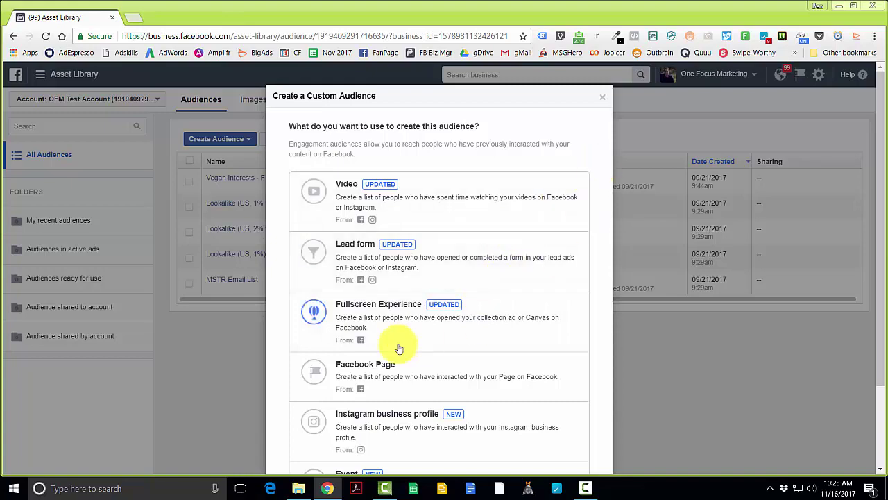
scroll(365, 365, "down", 1)
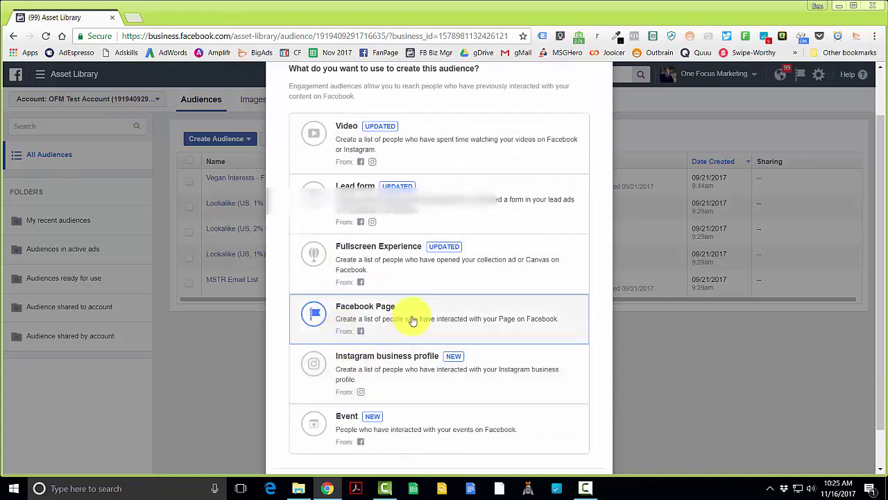
left_click(413, 320)
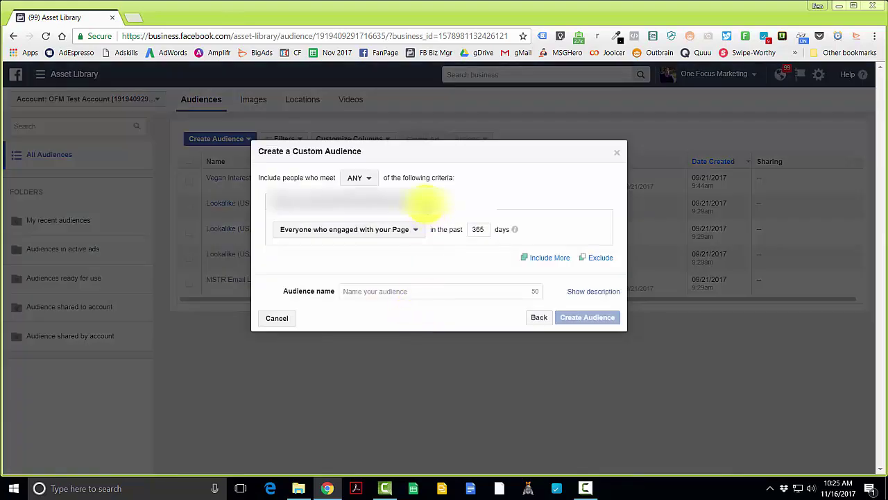
Choose the marketer's own Page as the source and keep the criterion Everyone who engaged with your Page in the past 365 days.
left_click(421, 199)
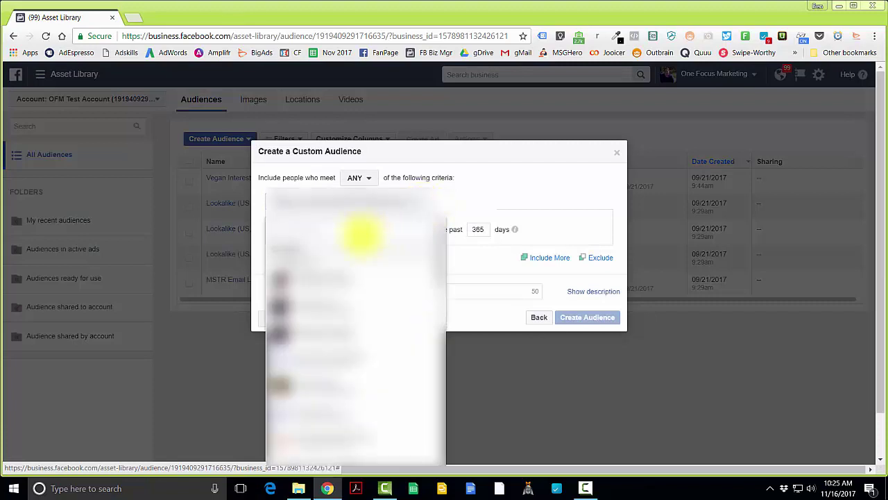
type("o")
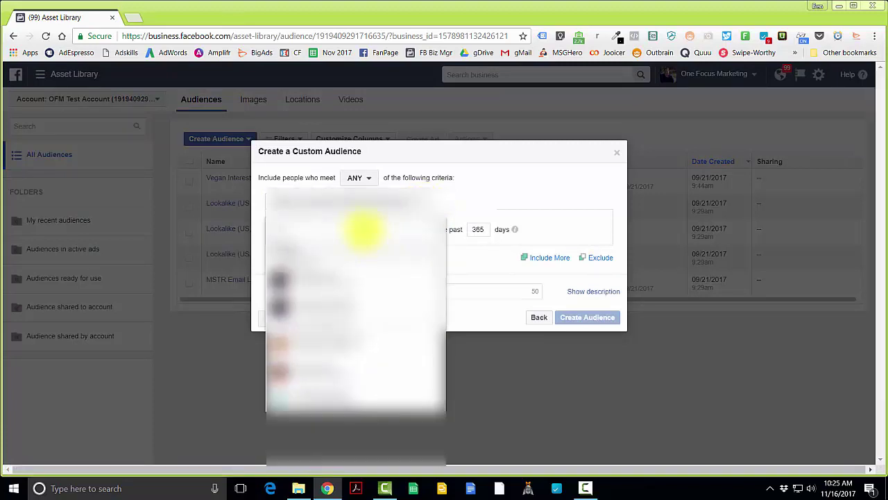
left_click(333, 282)
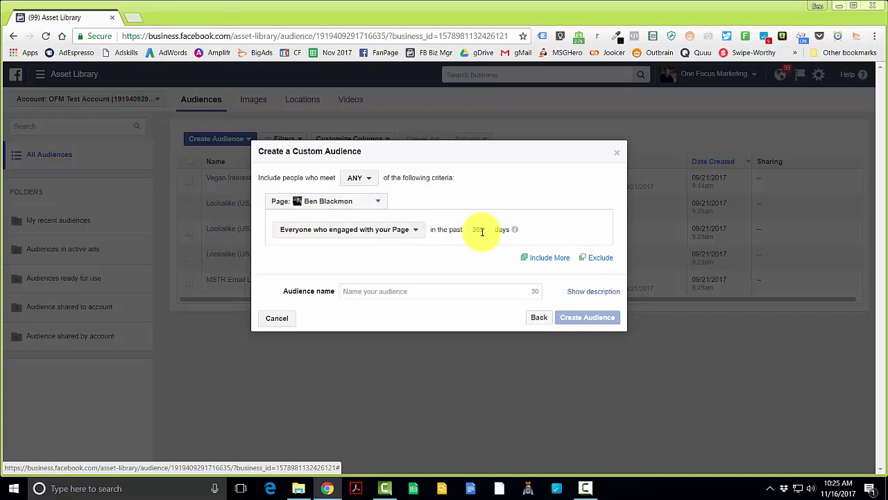
left_click(362, 235)
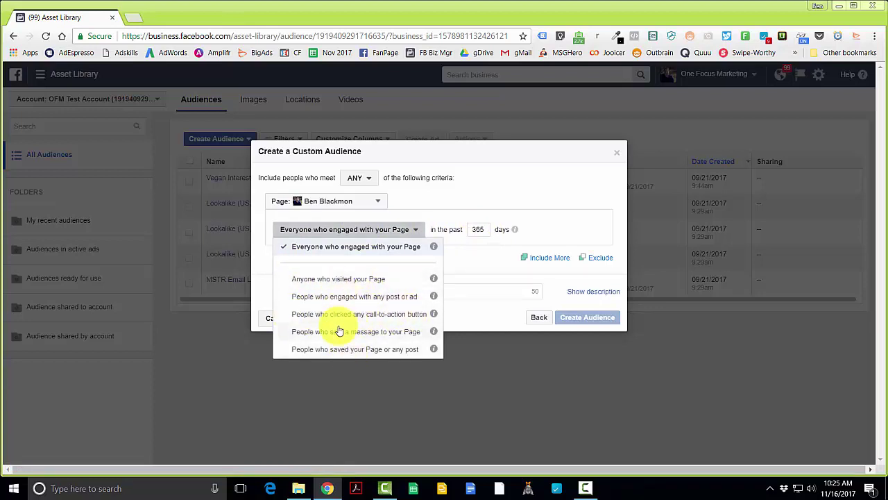
left_click(531, 228)
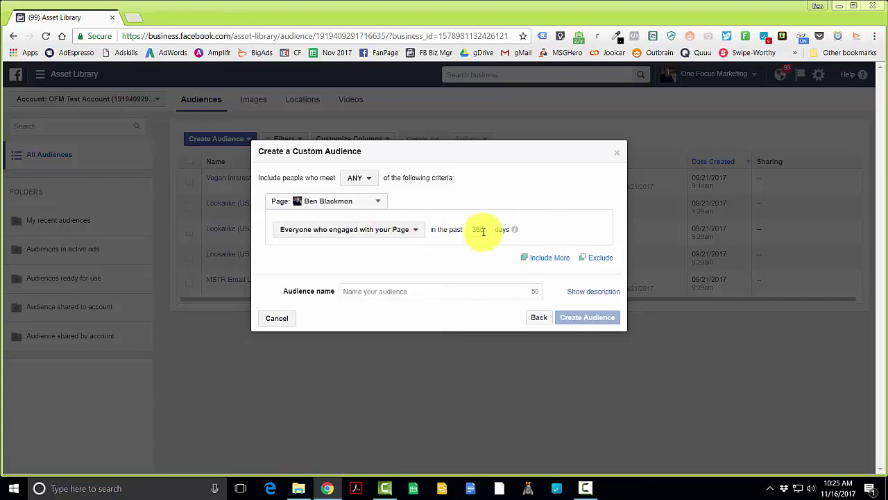
Name the audience FB Page Engagement and create it.
left_click(400, 292)
type("FB")
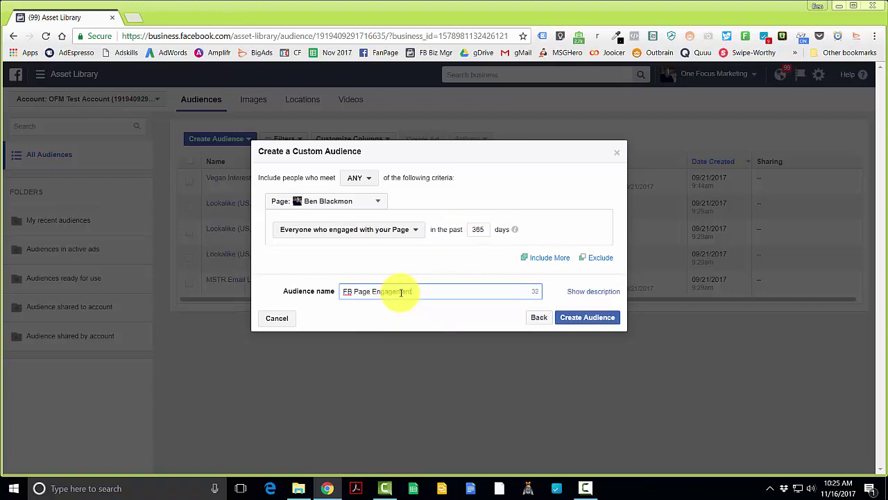
type("Page Engagement")
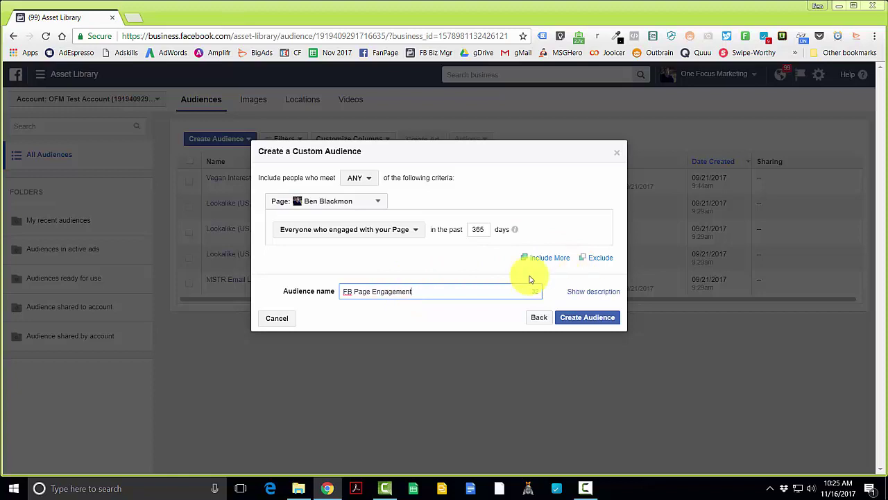
left_click(597, 318)
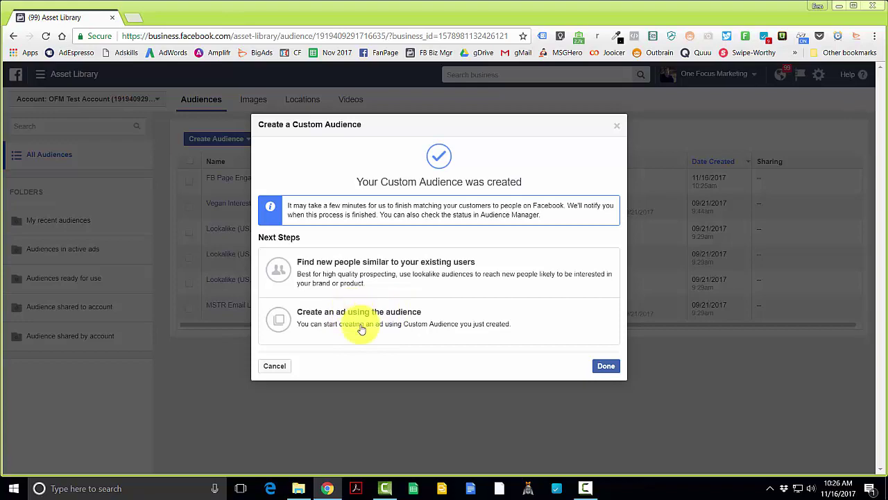
Start a lookalike audience from the new FB Page Engagement audience and set its location to United States.
left_click(329, 273)
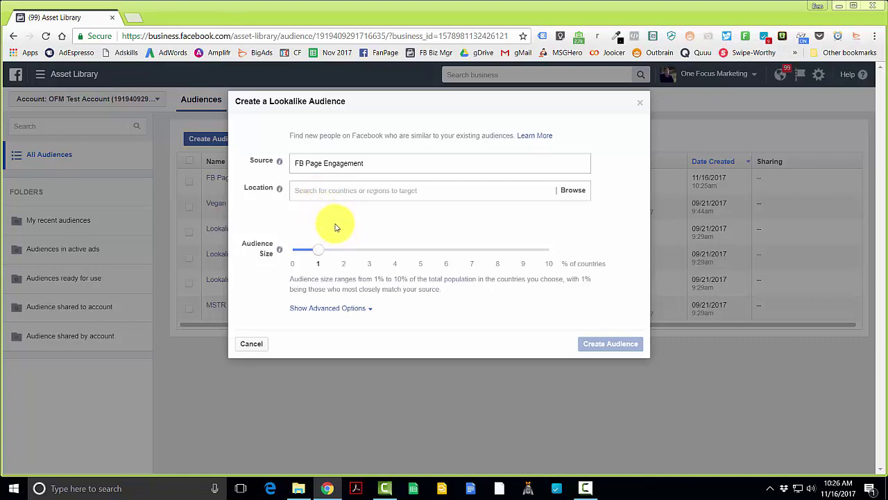
left_click(319, 191)
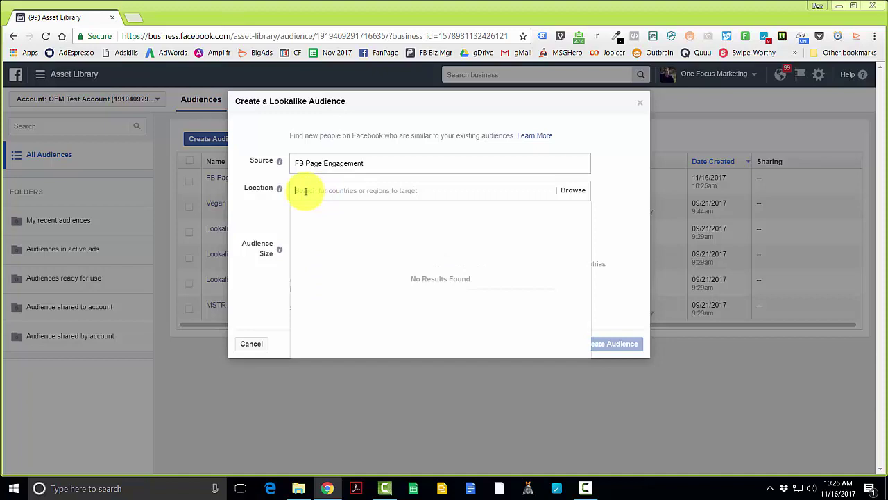
type("uni")
key("Down")
key("Down")
key("Return")
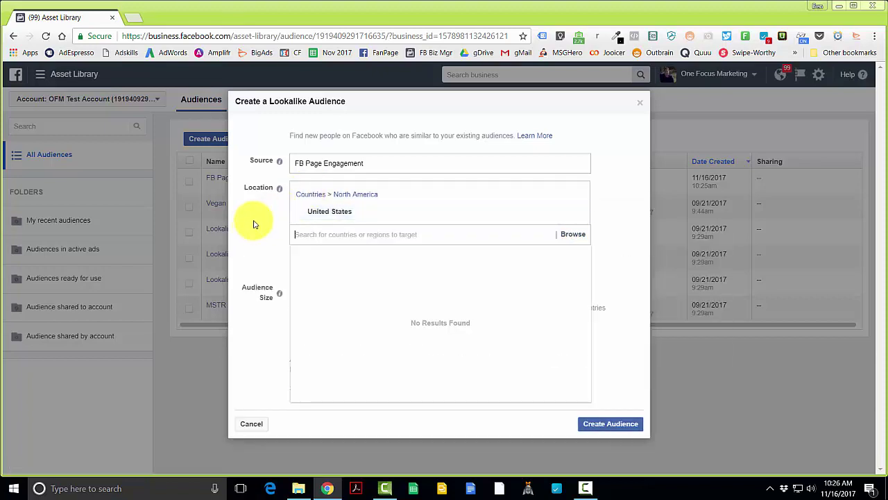
left_click(254, 224)
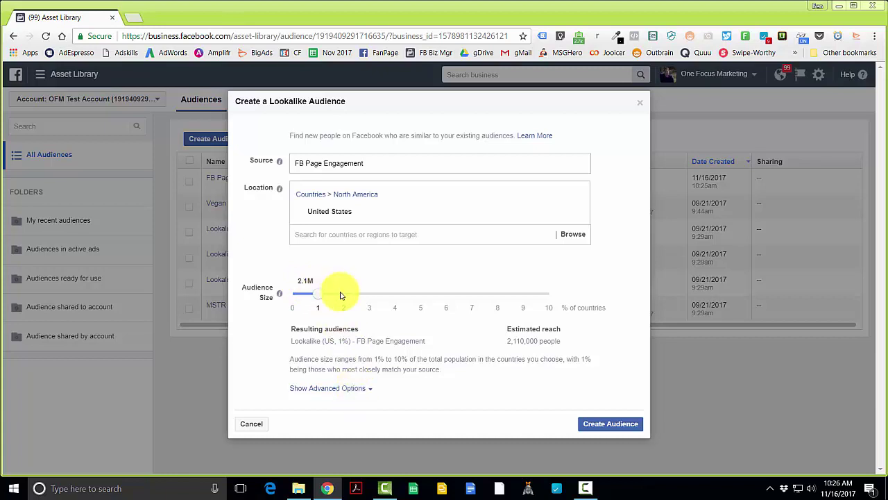
Show the lookalike's advanced options and set the number of audiences to 6.
left_click(340, 389)
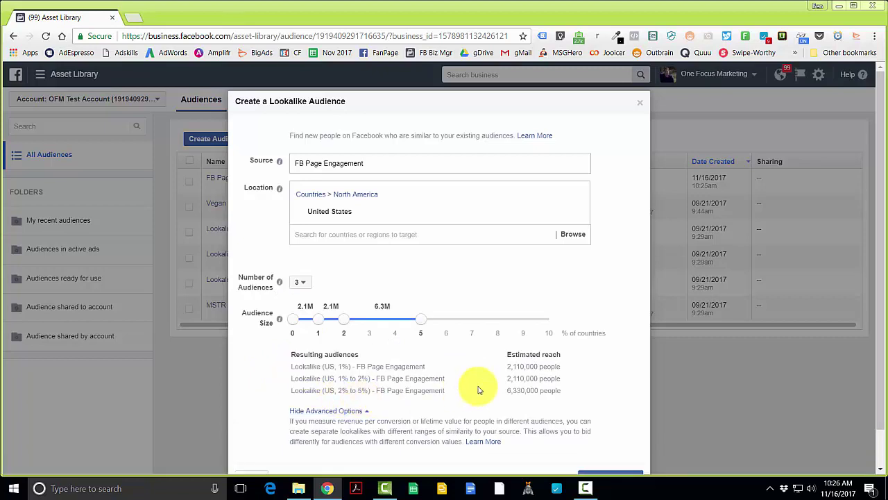
scroll(476, 387, "down", 1)
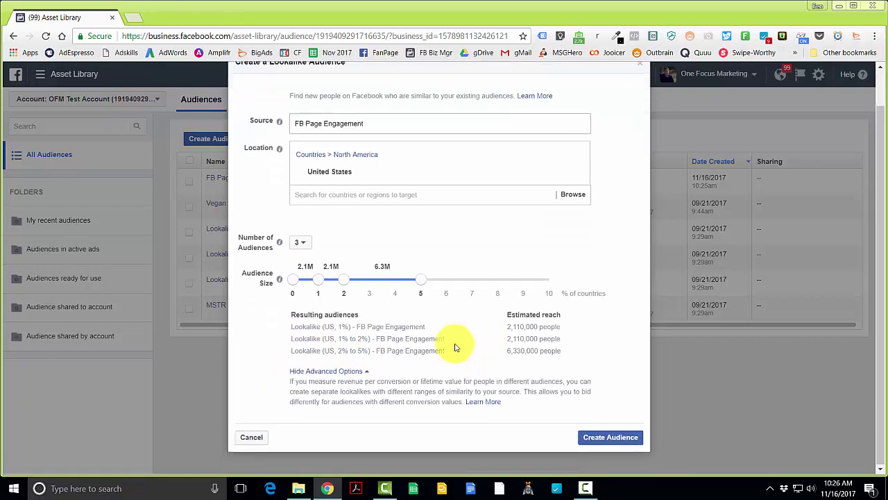
left_click(306, 241)
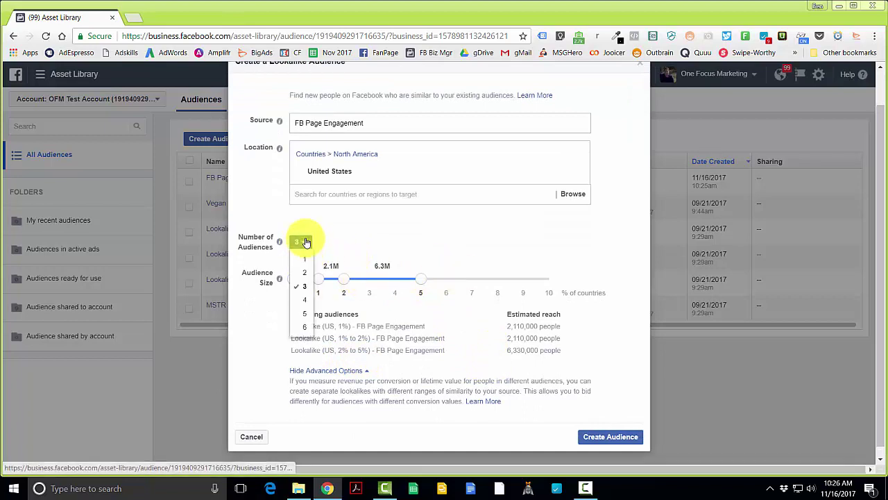
left_click(306, 336)
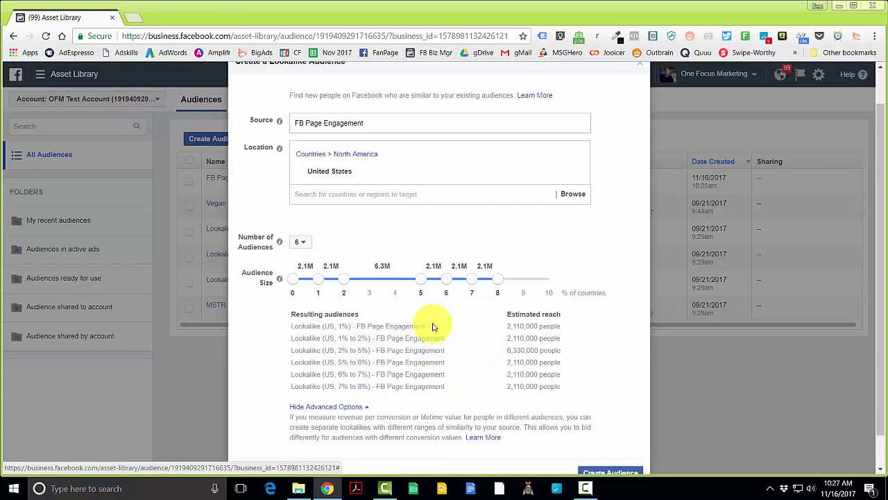
Set the number of audiences to 1, try to create the lookalike audience, and close its dialog.
left_click(303, 244)
left_click(302, 254)
left_click(611, 435)
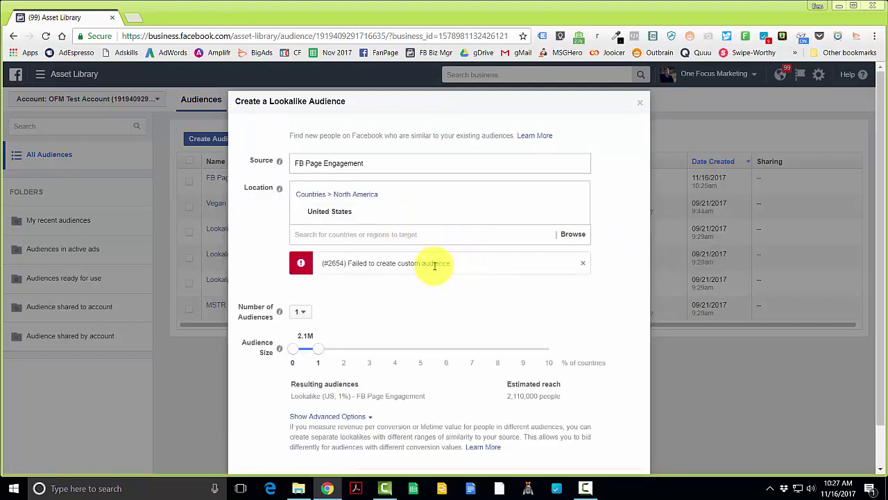
scroll(357, 267, "down", 1)
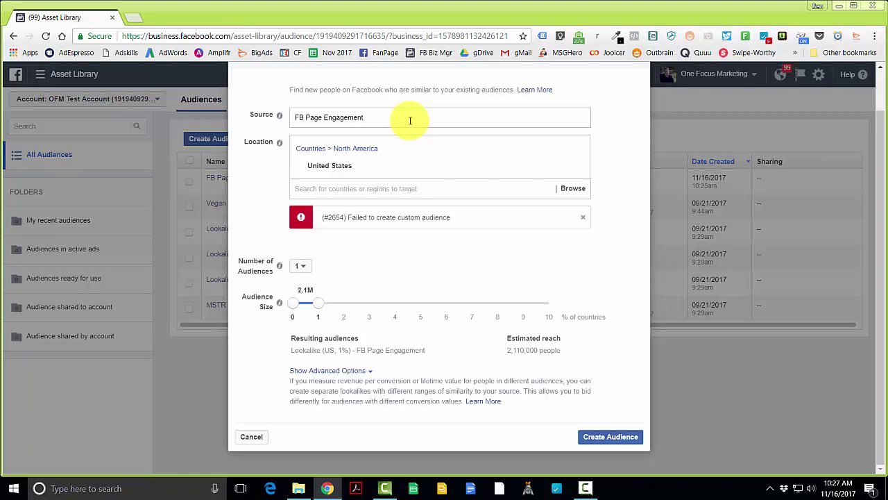
scroll(627, 125, "up", 1)
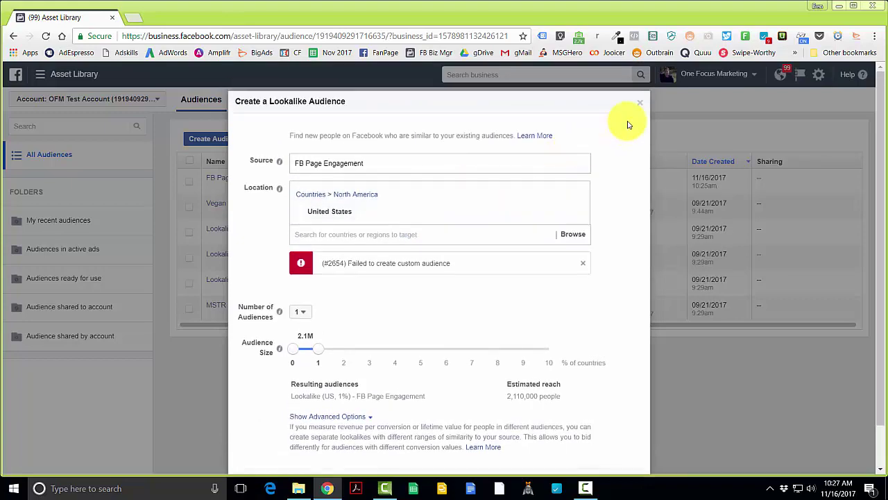
left_click(640, 106)
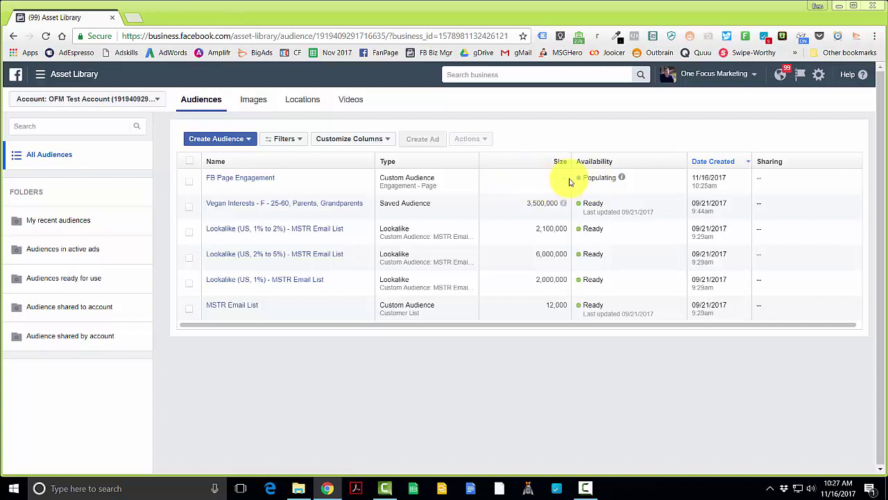
Start another lookalike audience from the FB Page Engagement audience in the audience list.
left_click(188, 182)
left_click(465, 139)
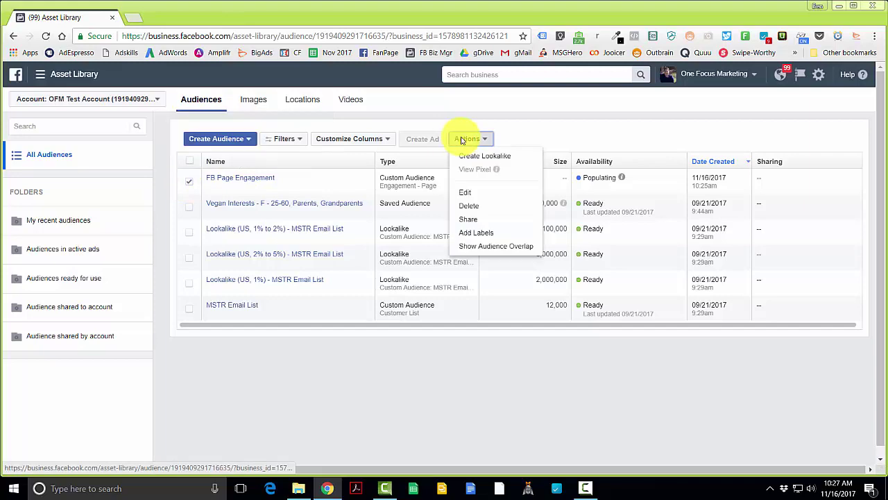
left_click(488, 157)
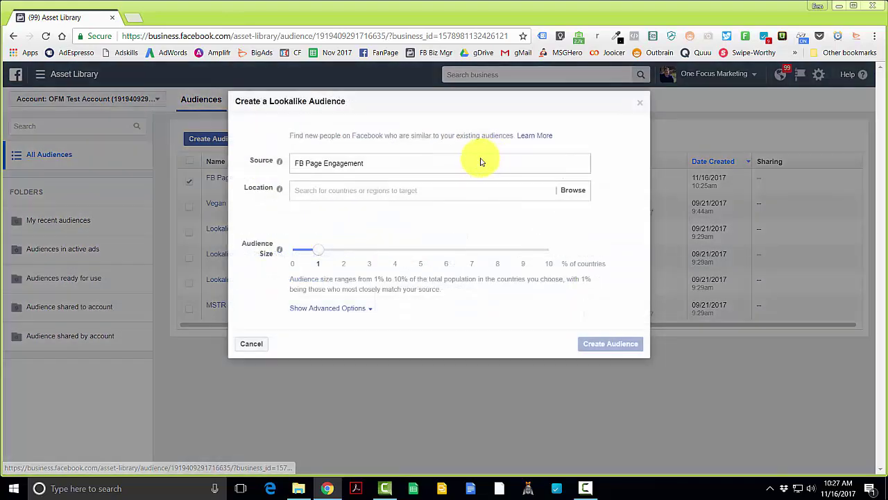
left_click(366, 190)
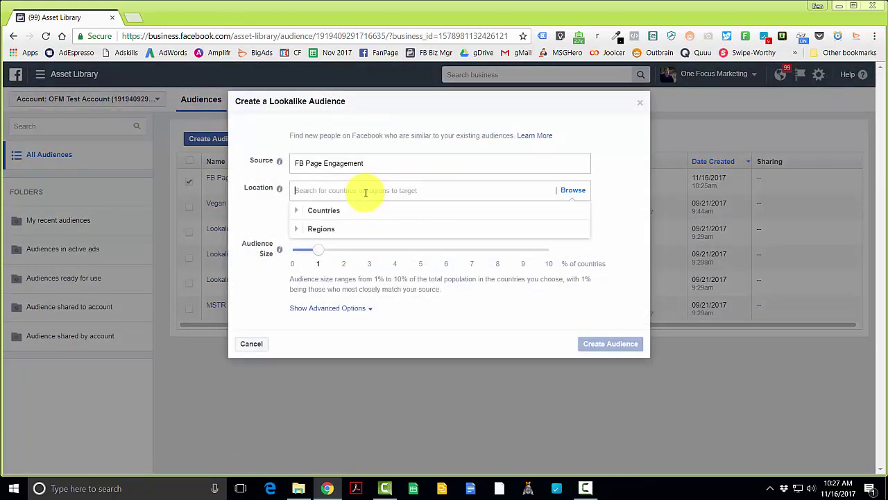
left_click(333, 213)
left_click(331, 190)
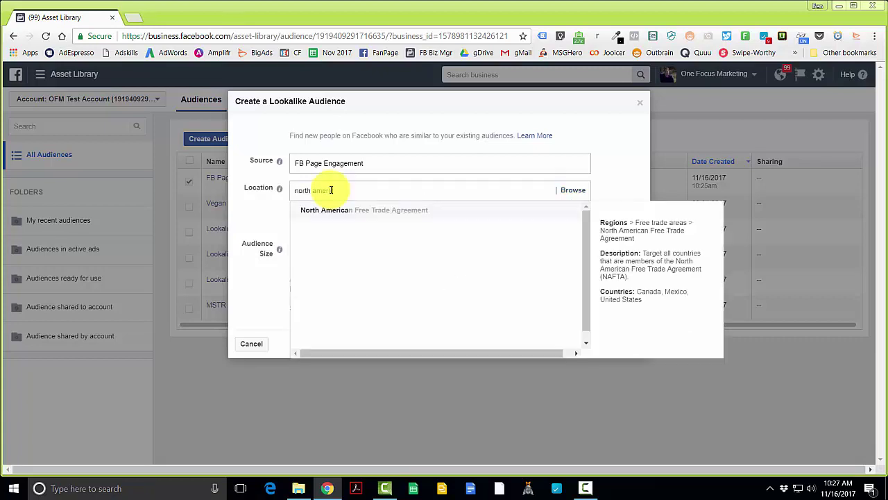
type("north a")
key("BackSpace")
key("BackSpace")
key("BackSpace")
key("BackSpace")
key("BackSpace")
key("BackSpace")
key("BackSpace")
Set the lookalike's location to United States and submit it for creation at the 1% audience size.
type("unite")
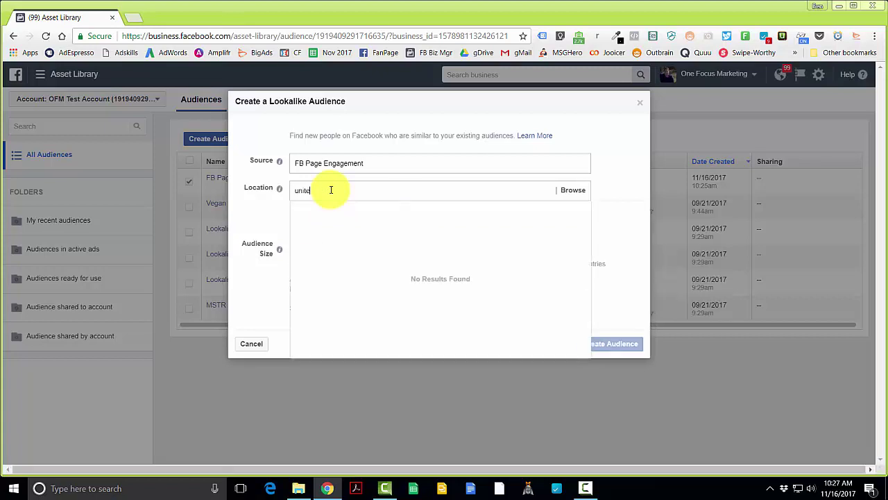
type("d states")
left_click(330, 206)
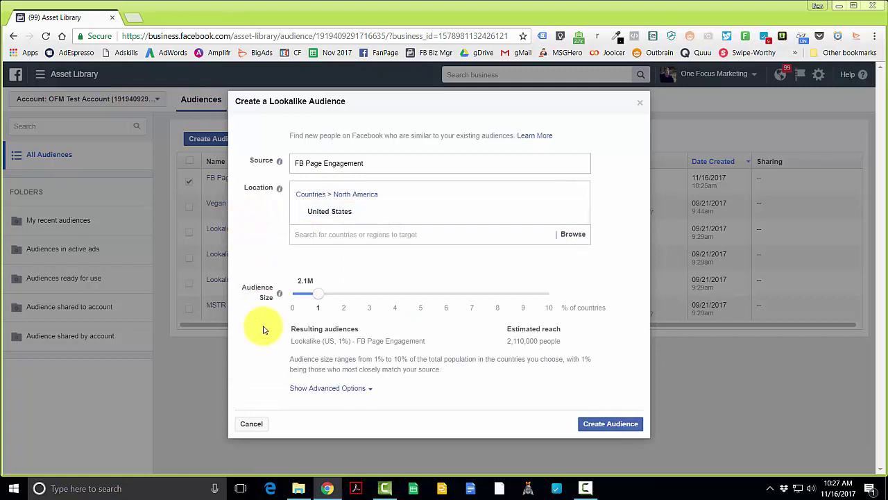
left_click(606, 425)
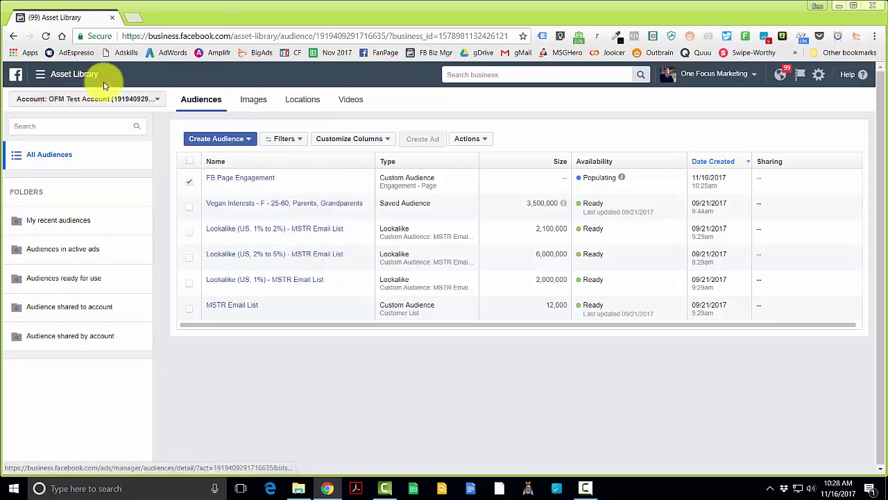
Switch to Power Editor and start a new campaign through guided creation with the Traffic objective.
left_click(40, 74)
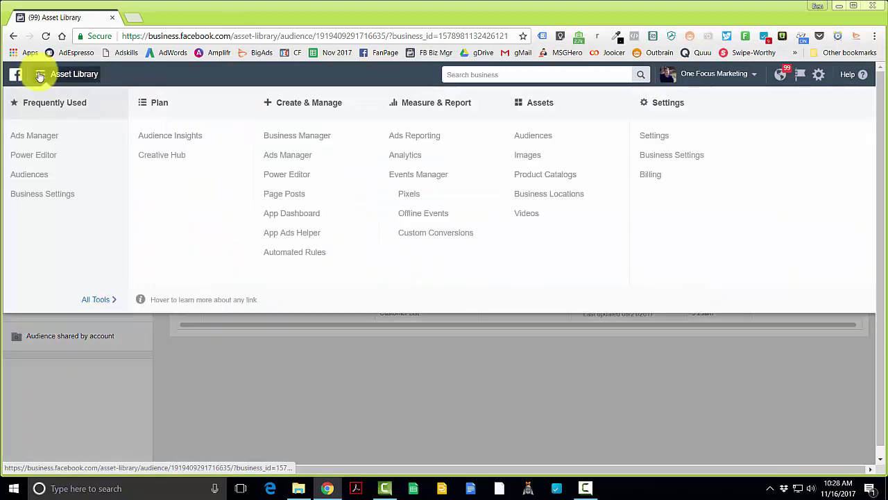
left_click(39, 154)
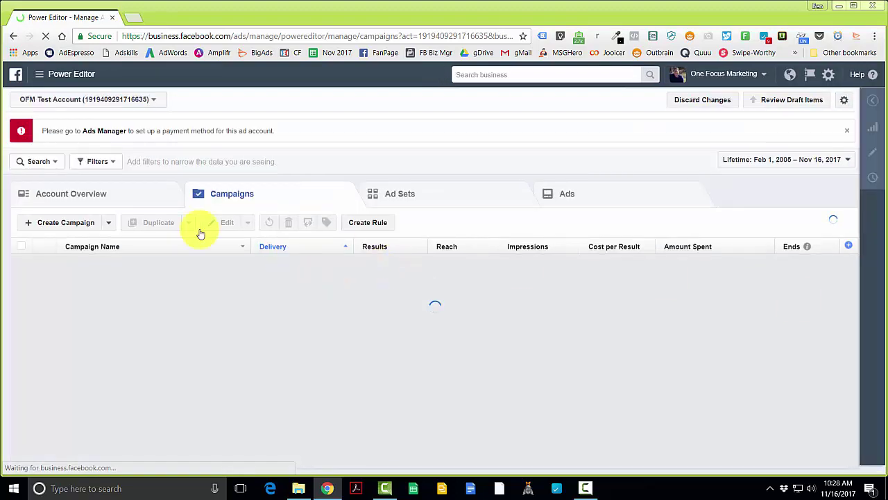
left_click(49, 223)
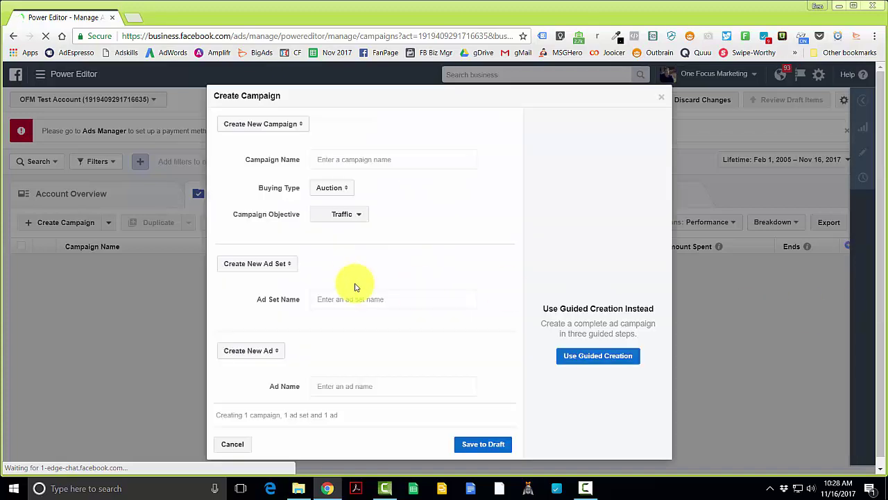
left_click(604, 361)
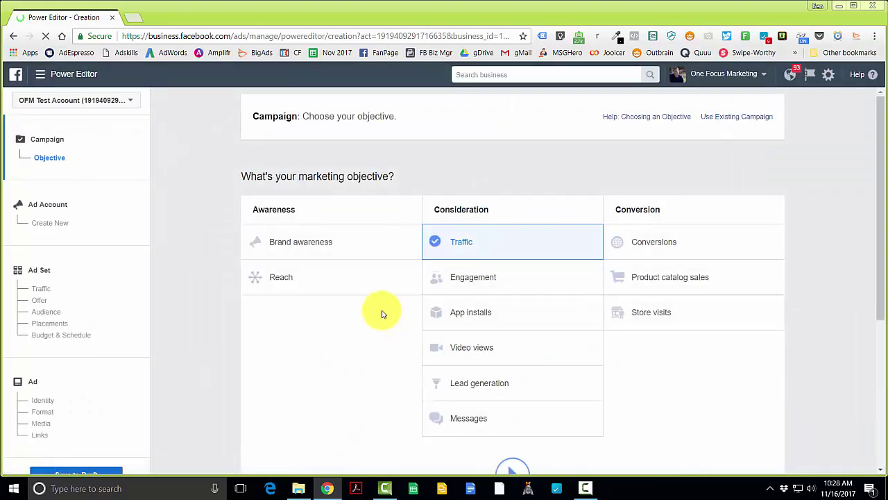
left_click(510, 247)
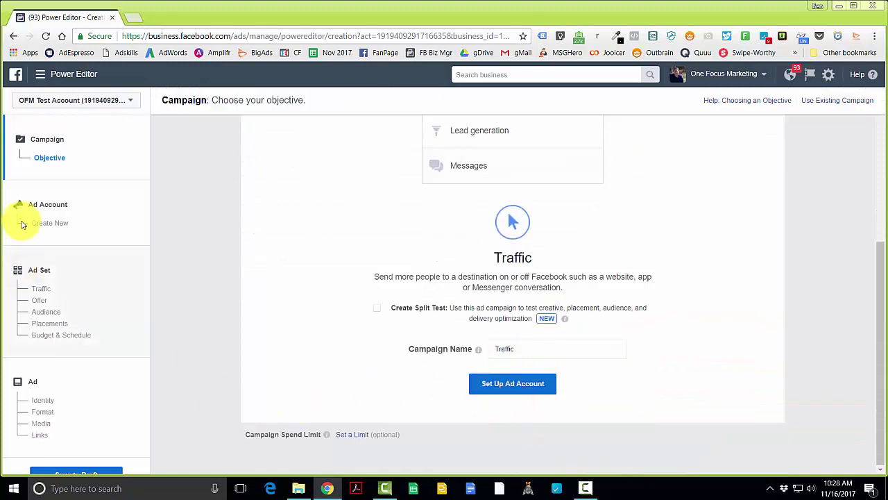
In the ad set's audience settings, target the existing lookalike audience "Lookalike (US, 1%) - MSTR Email List".
left_click(48, 274)
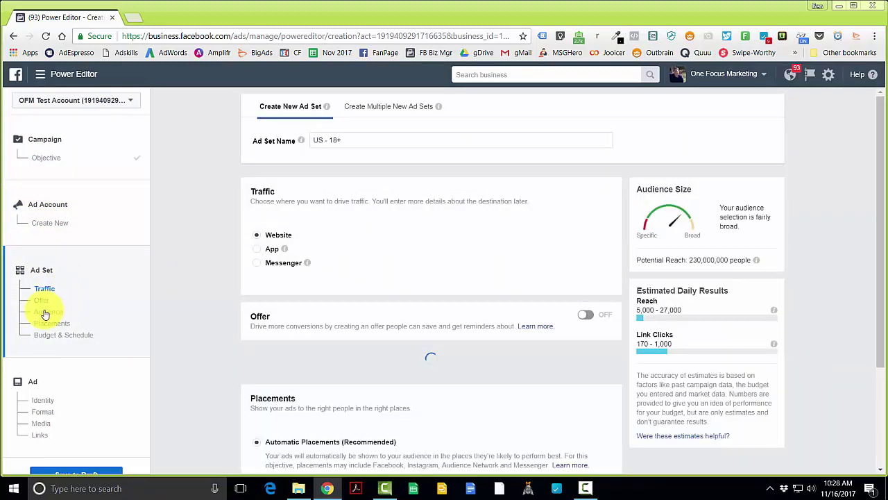
left_click(44, 314)
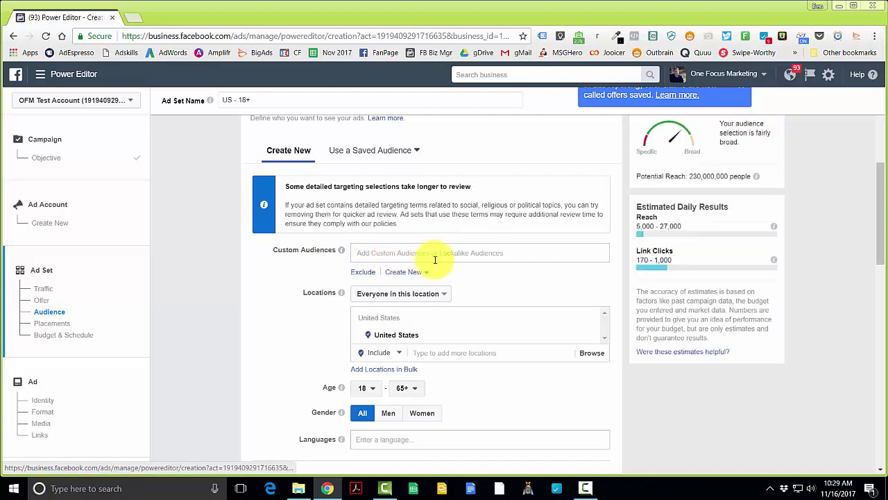
left_click(410, 255)
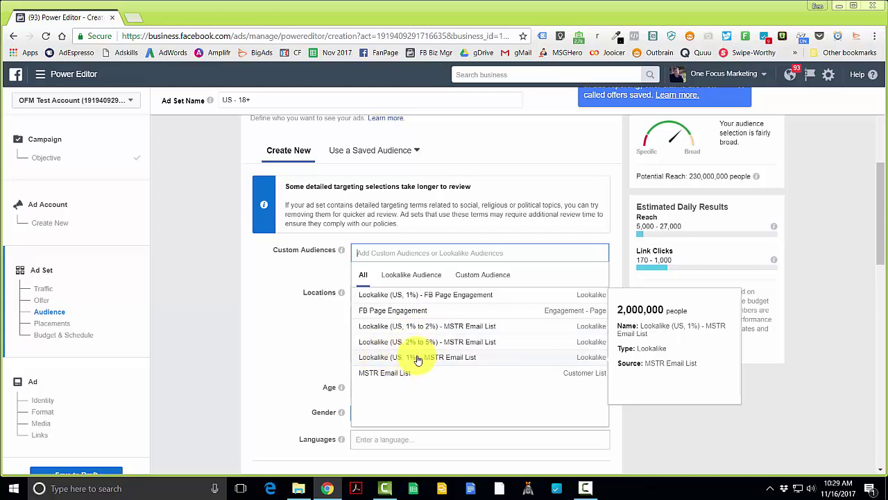
left_click(423, 275)
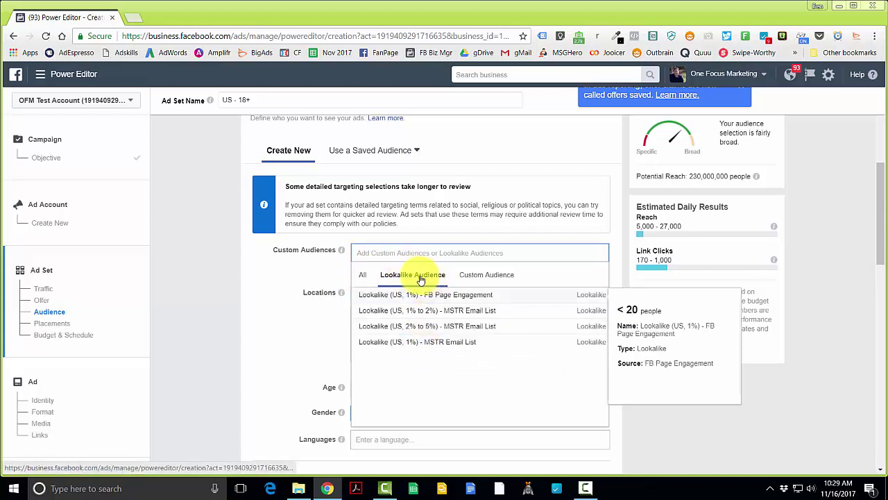
left_click(401, 344)
left_click(295, 274)
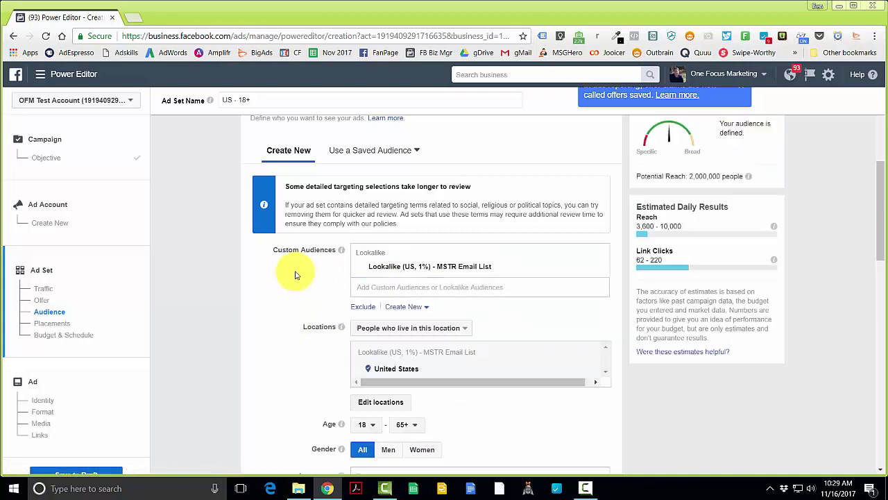
Compare the audience's potential reach for Men and for Women, and set the gender back to All.
scroll(295, 275, "down", 1)
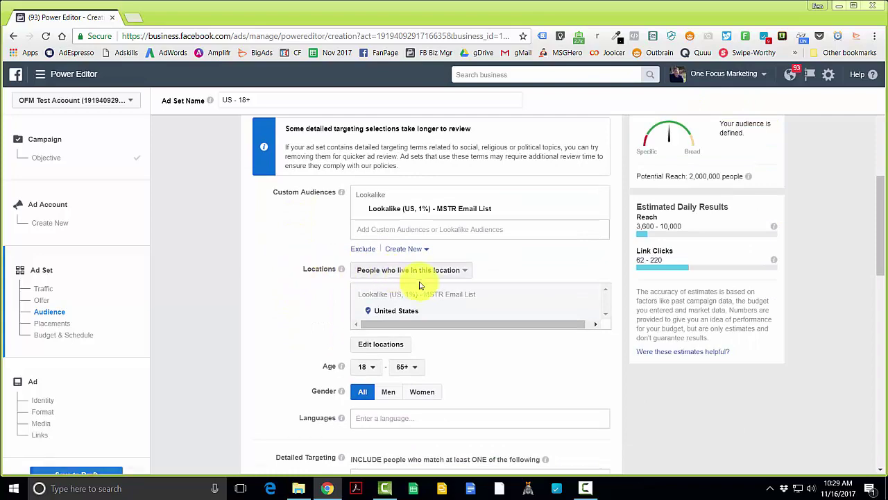
scroll(434, 264, "down", 1)
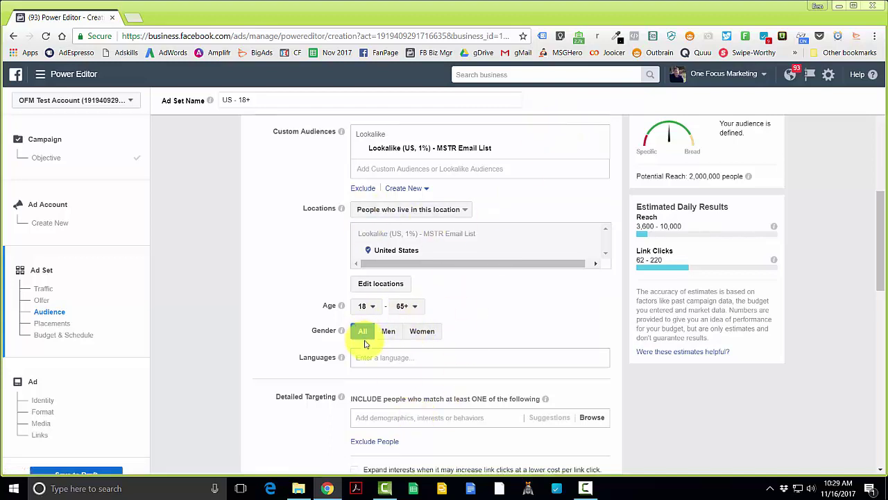
scroll(361, 330, "down", 2)
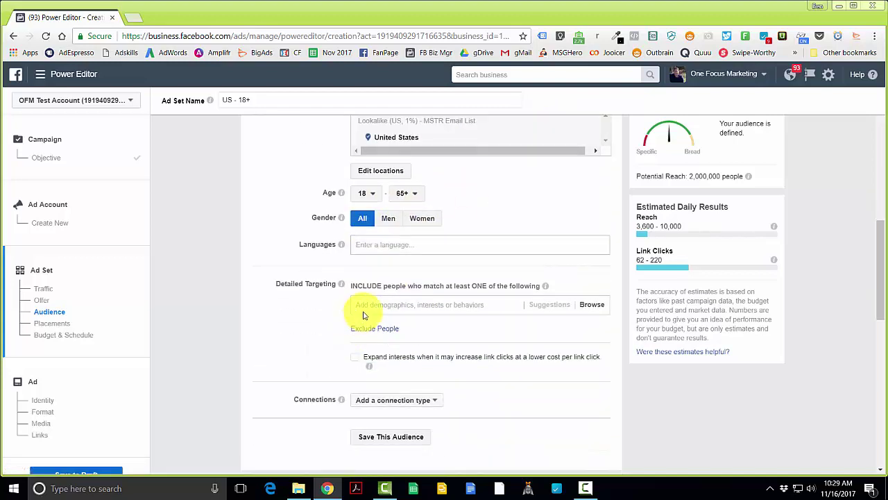
scroll(357, 319, "up", 1)
scroll(350, 329, "up", 1)
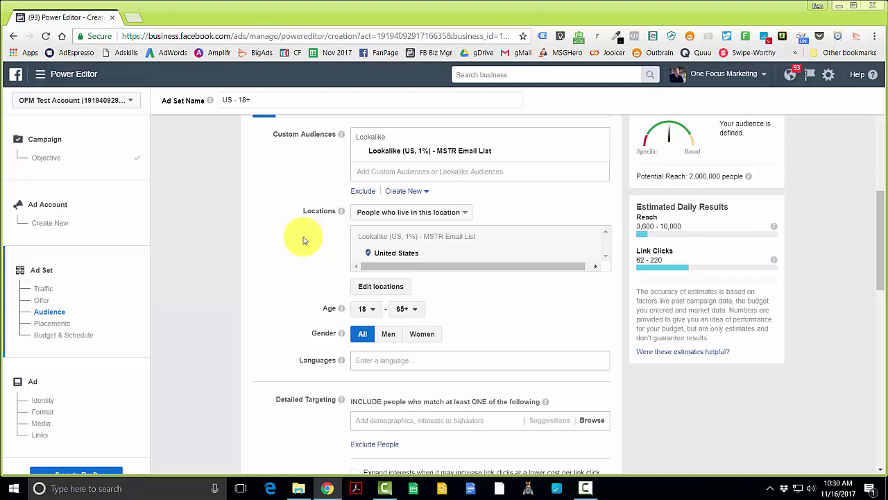
left_click(388, 337)
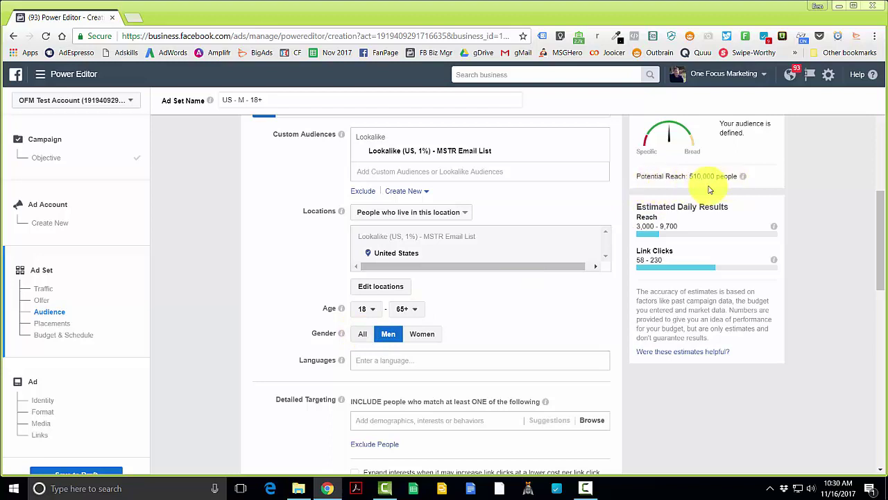
left_click(425, 338)
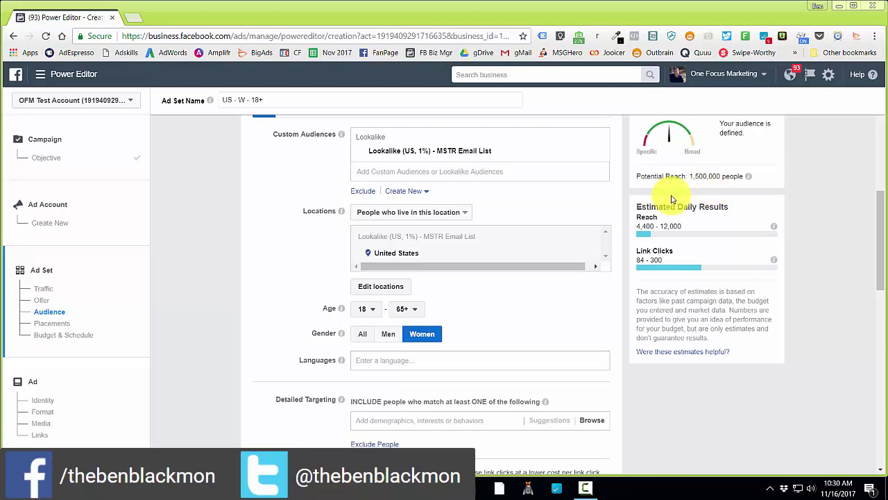
left_click(362, 334)
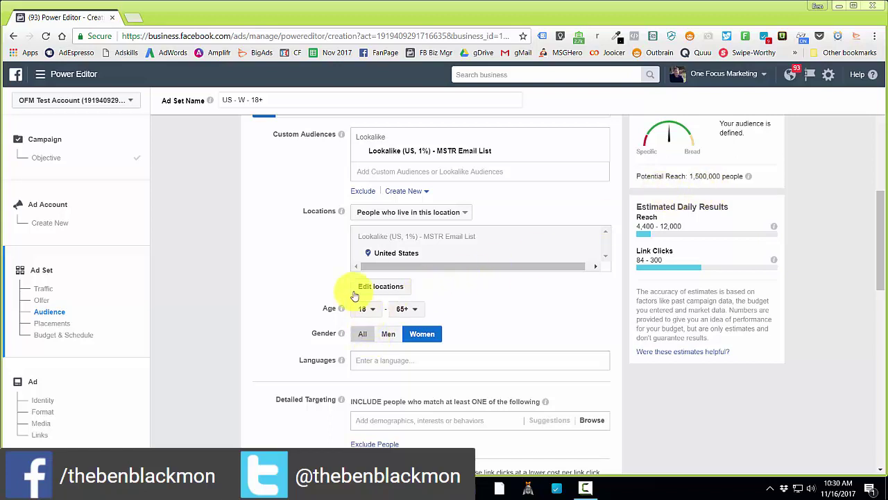
Search the ad set's detailed targeting for "parents" and include the demographic Parents (All).
scroll(302, 290, "down", 2)
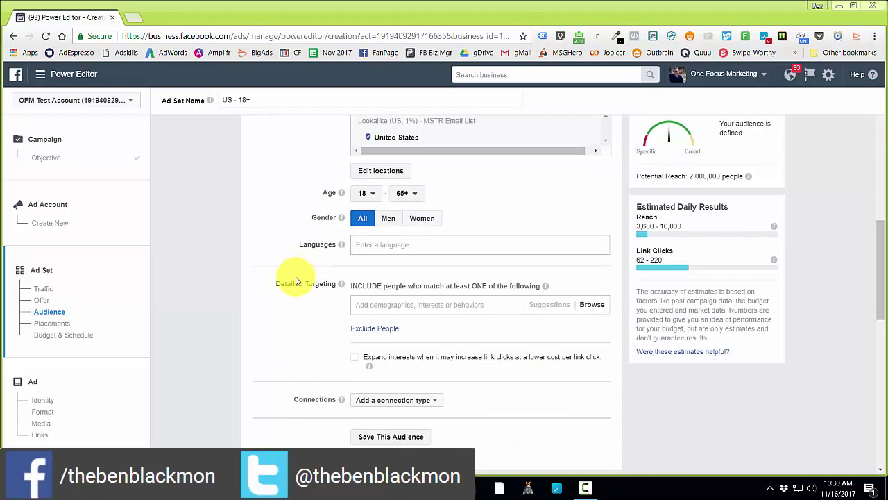
scroll(294, 281, "up", 2)
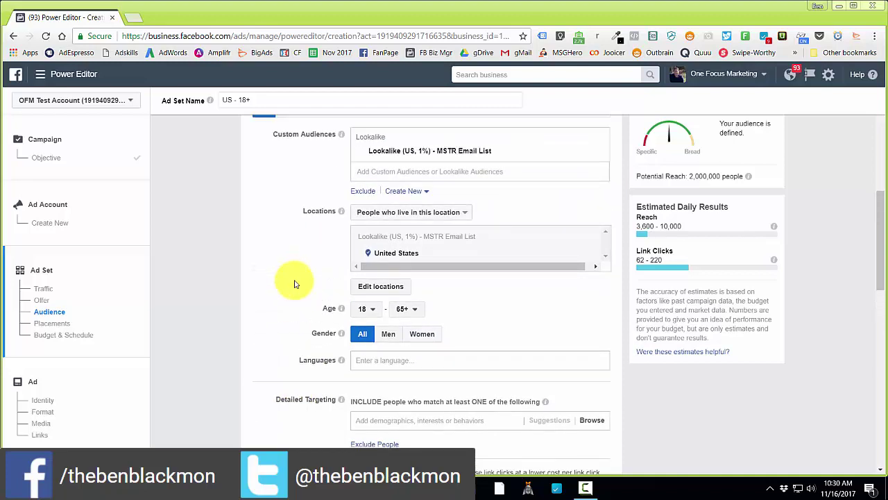
scroll(294, 282, "down", 1)
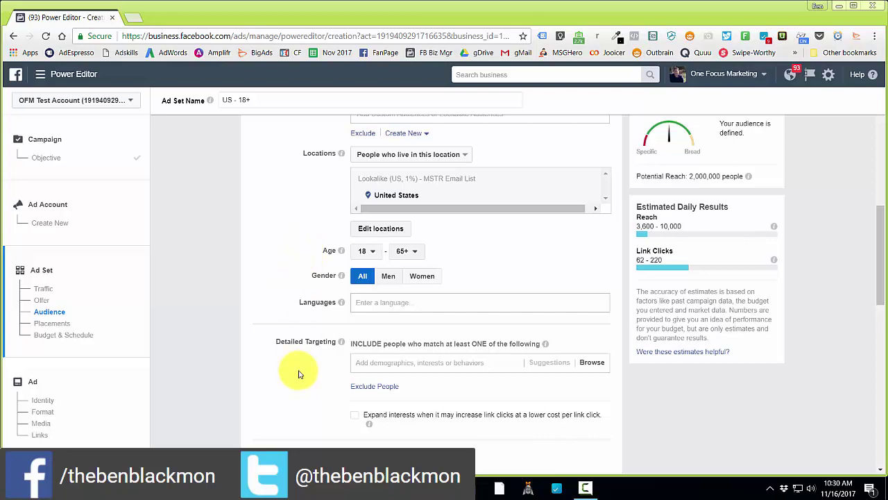
scroll(354, 227, "up", 1)
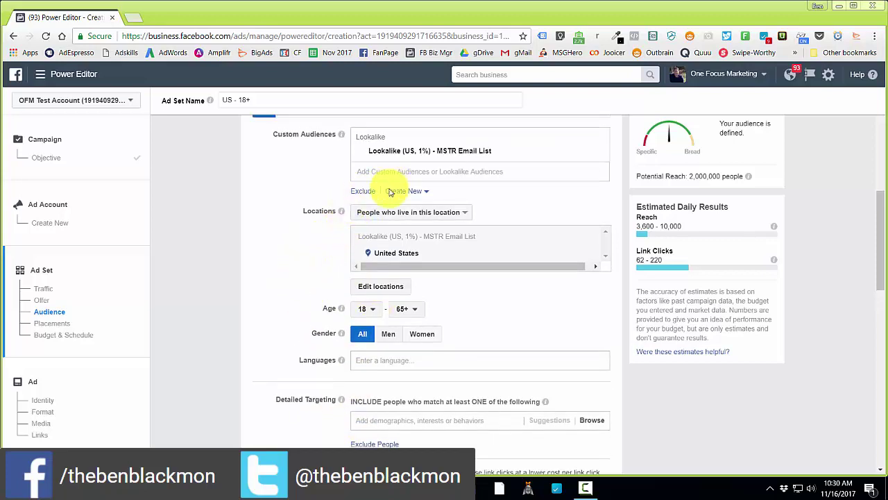
scroll(361, 298, "down", 1)
left_click(386, 361)
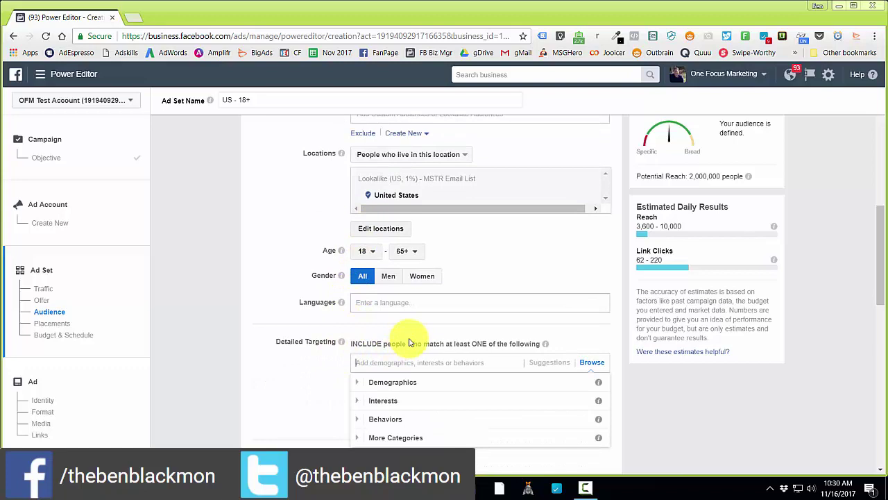
type("pa")
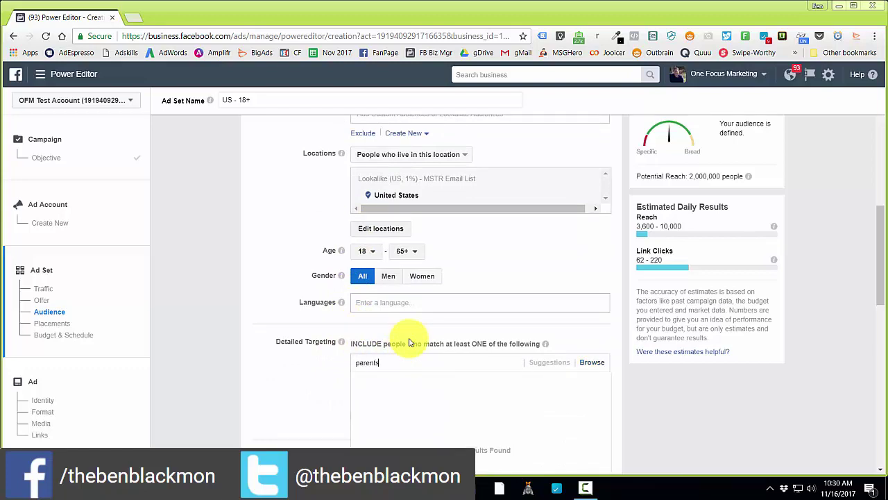
type("rents")
key("Down")
key("Up")
key("Return")
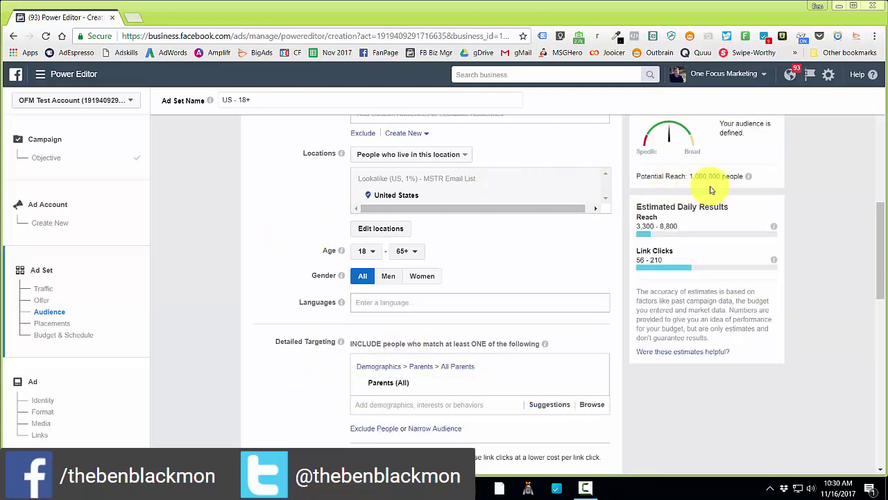
scroll(431, 271, "down", 1)
scroll(416, 222, "up", 2)
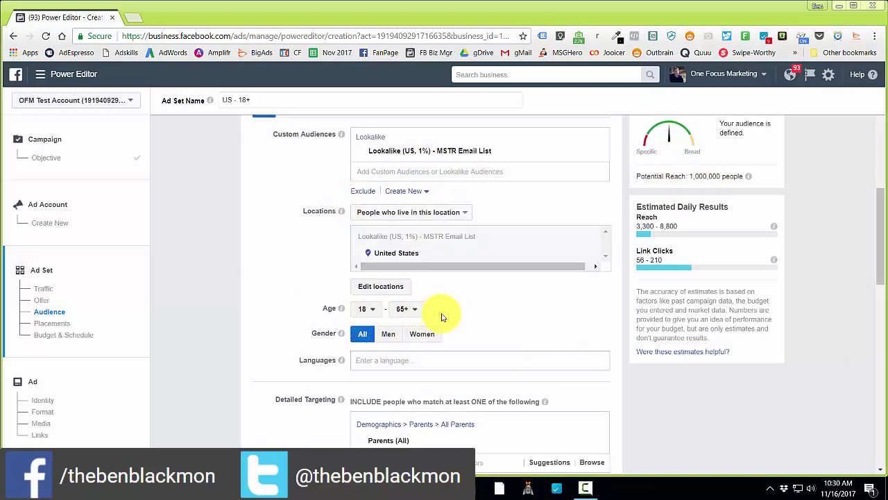
scroll(485, 313, "down", 2)
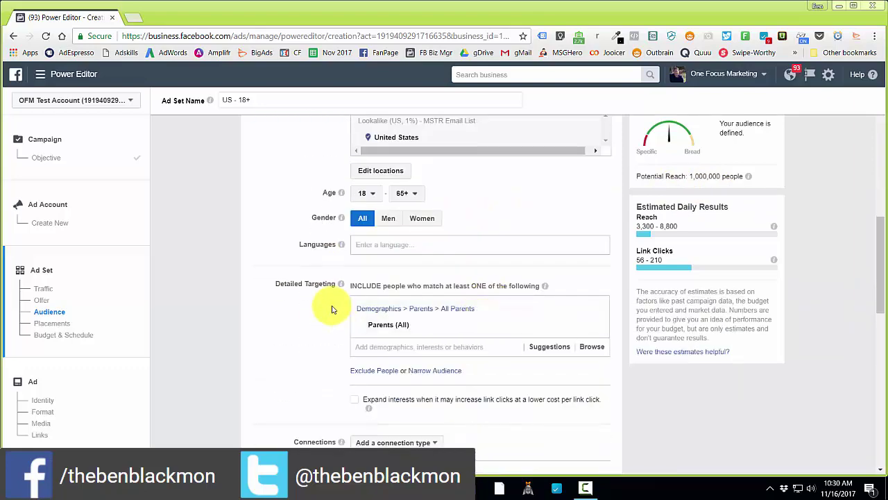